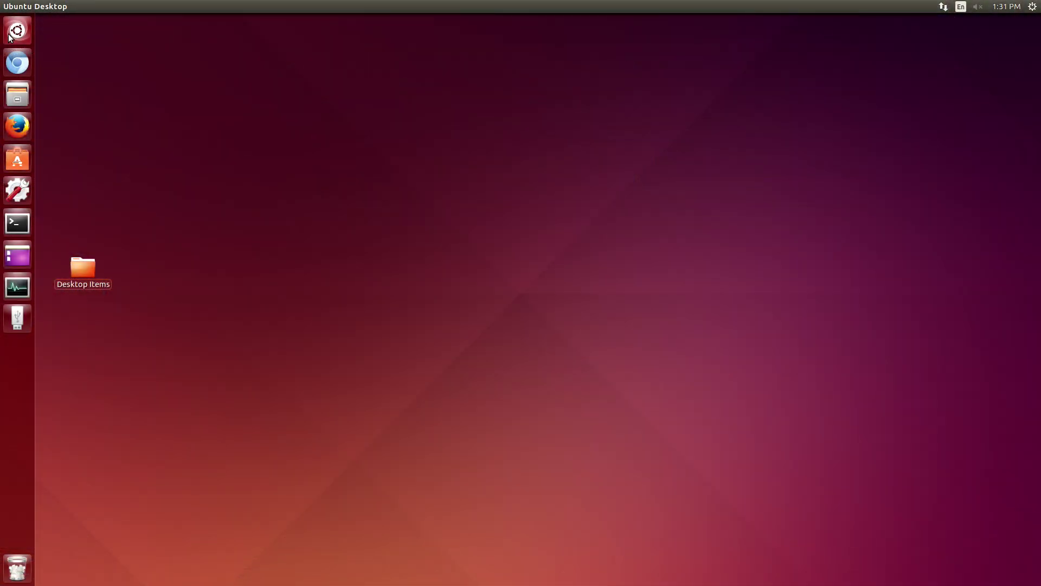
# Step: Launch GNOME Disks from the Dash search and move its window to the upper left
pyautogui.click(17, 30)
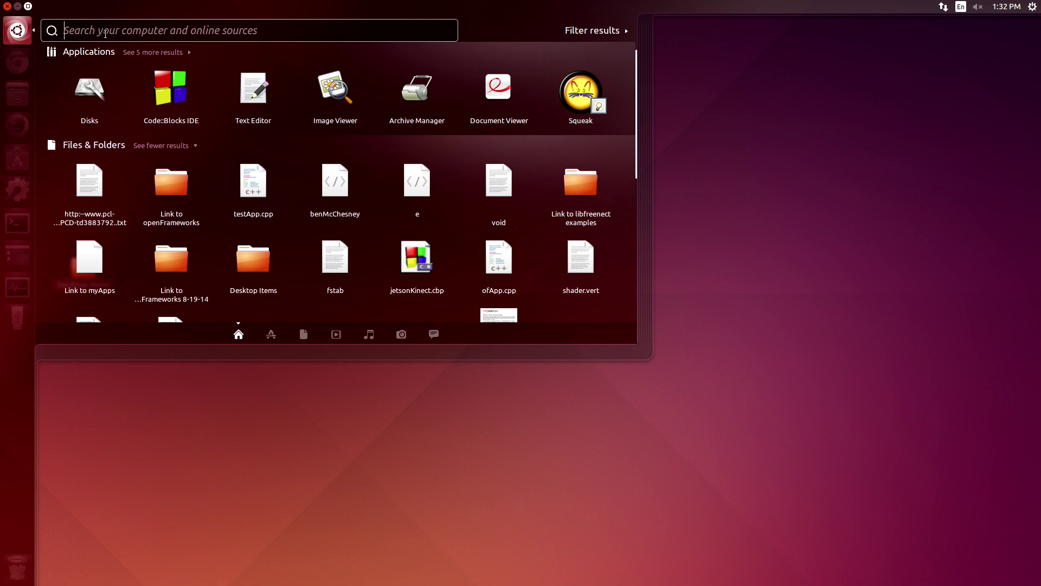
pyautogui.write('Disks')
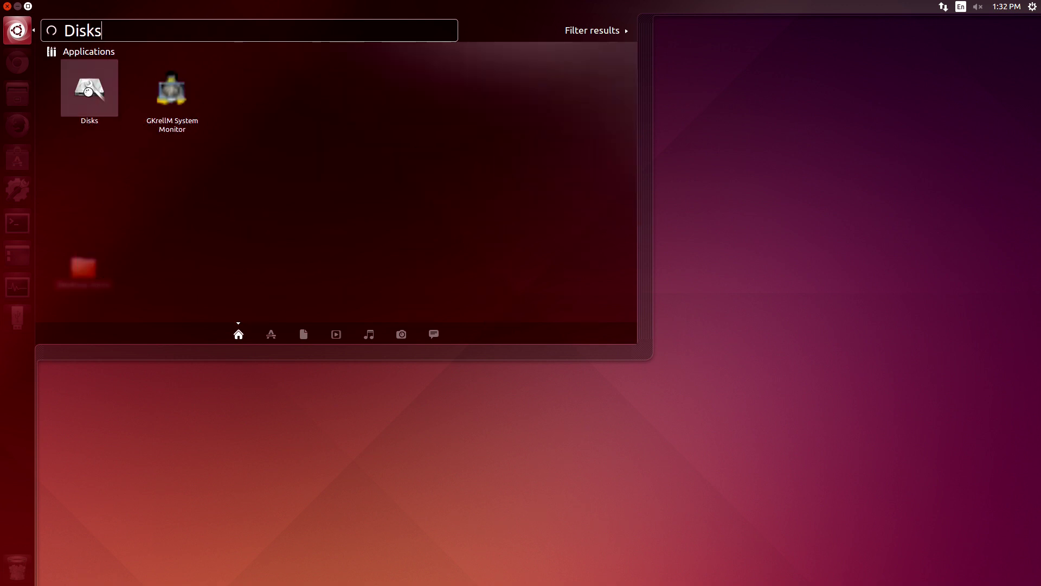
pyautogui.click(89, 92)
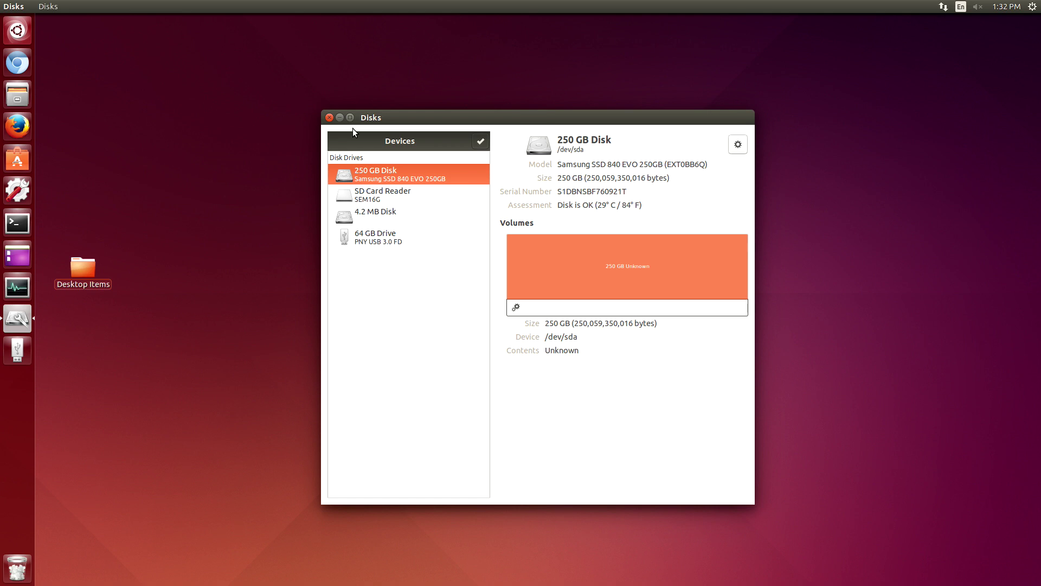
pyautogui.moveTo(419, 116); pyautogui.dragTo(259, 62)
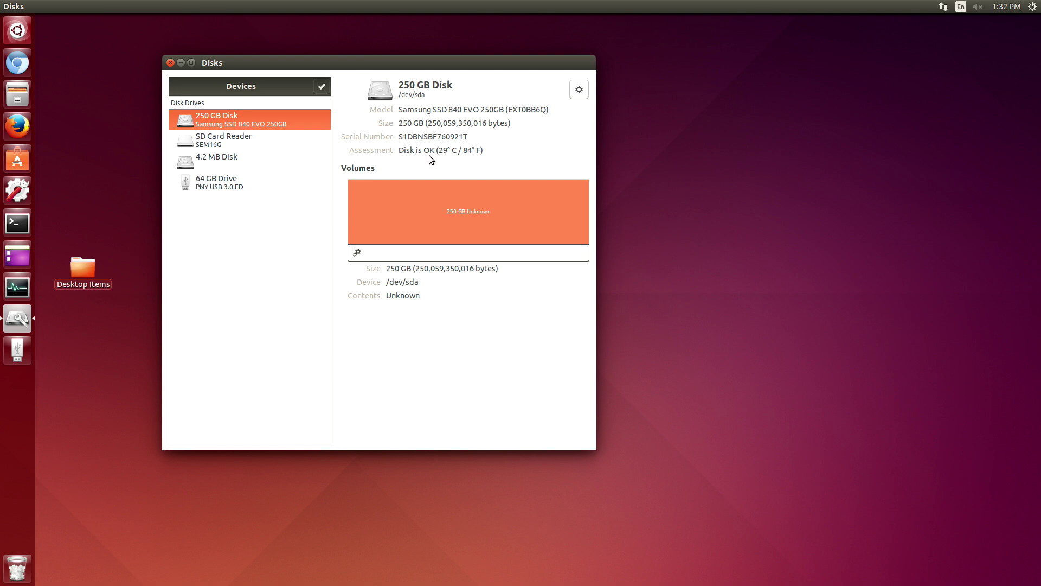
pyautogui.click(356, 255)
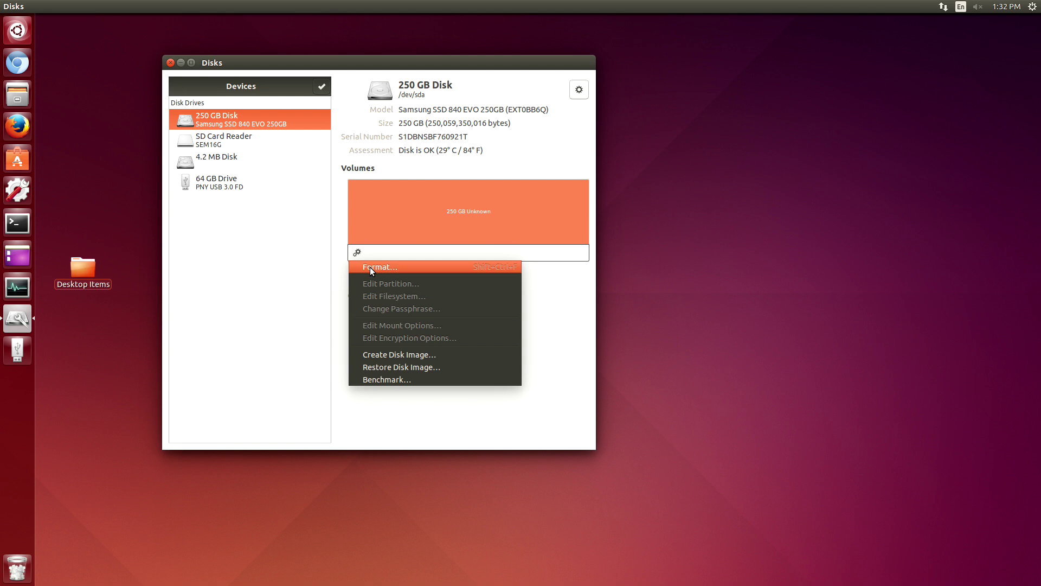
# Step: Format the 250 GB SSD volume as Ext4 named 'JetsonSSD', authorising with the password
pyautogui.click(370, 267)
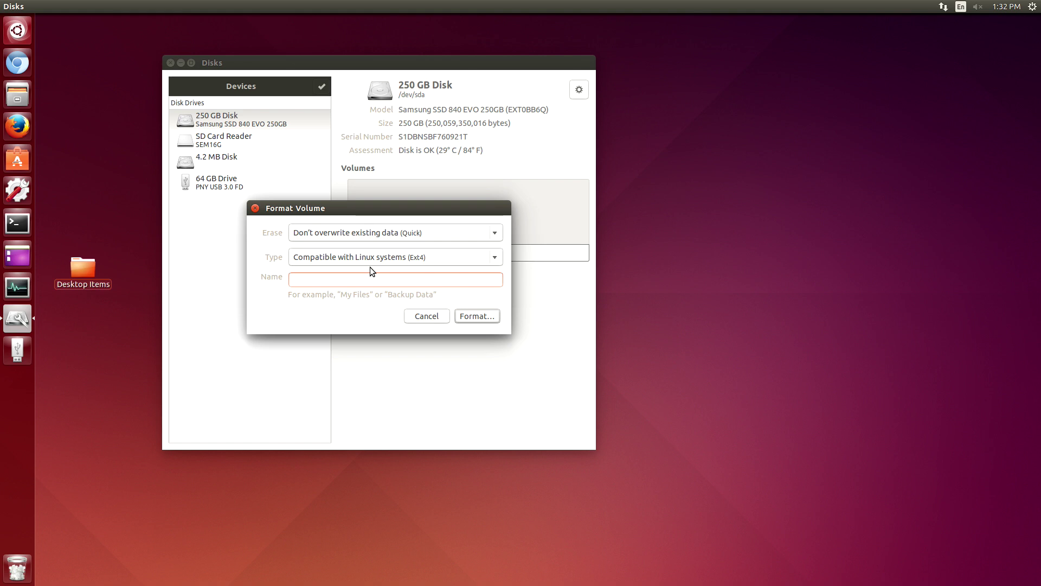
pyautogui.write('Jetson')
pyautogui.write(' Ha')
pyautogui.press('BackSpace')
pyautogui.press('BackSpace')
pyautogui.press('BackSpace')
pyautogui.write('Bo')
pyautogui.press('BackSpace')
pyautogui.press('BackSpace')
pyautogui.write('SSD')
pyautogui.click(466, 320)
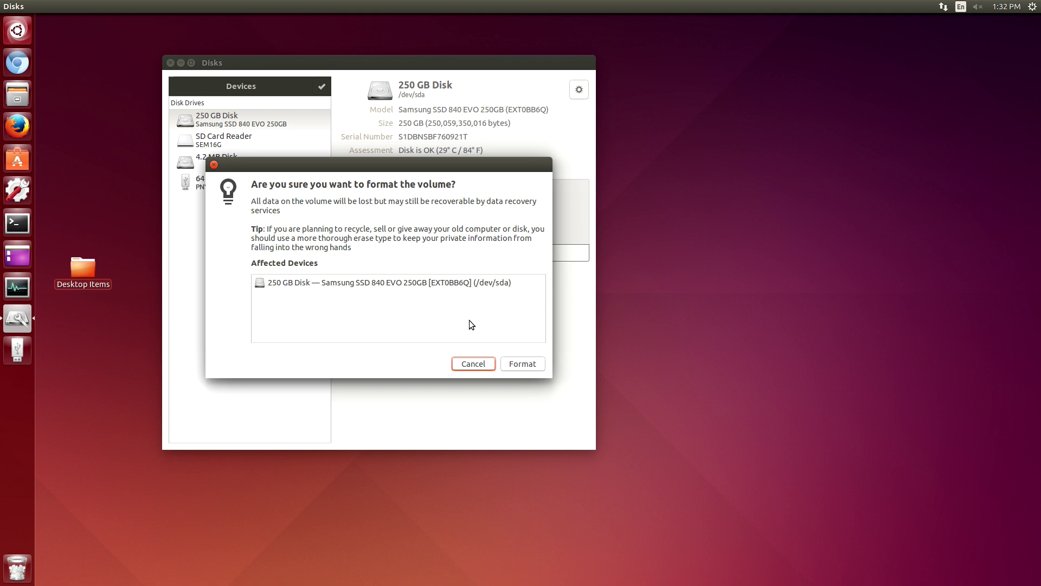
pyautogui.click(522, 365)
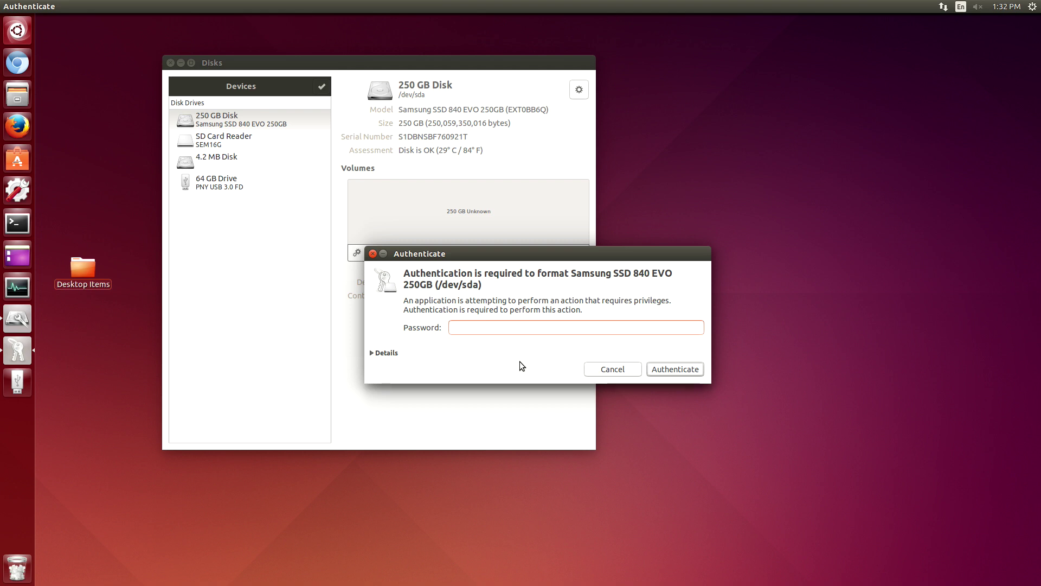
pyautogui.write('••••••')
pyautogui.click(671, 368)
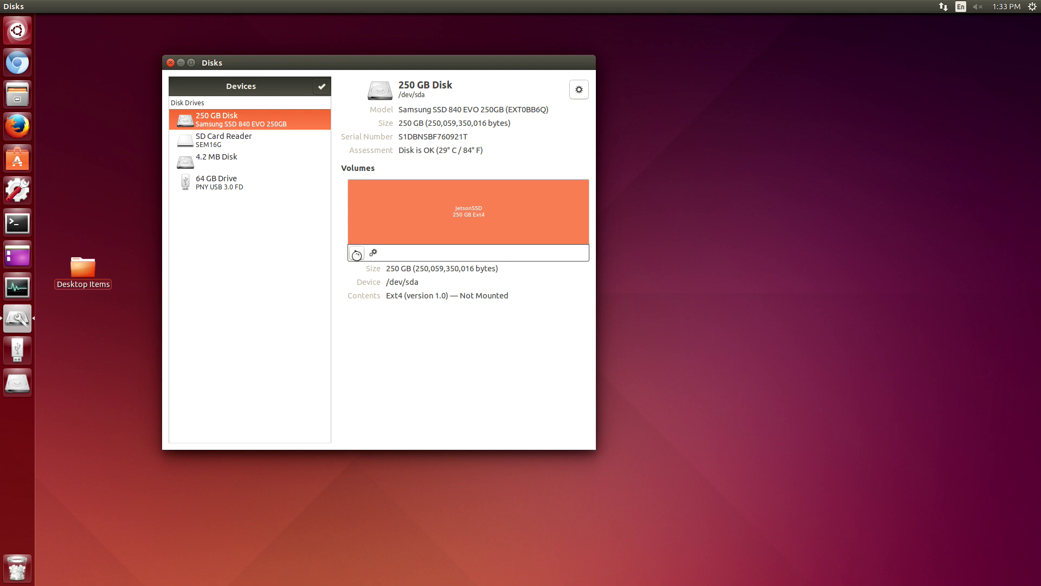
# Step: Mount the JetsonSSD volume and bring the Disks window back in front of its file window
pyautogui.click(356, 255)
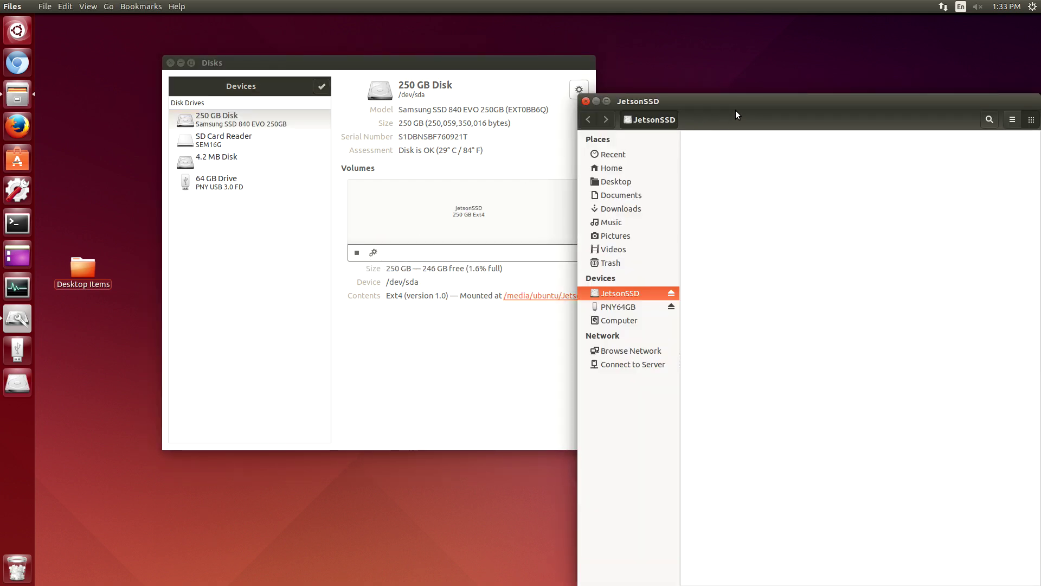
pyautogui.moveTo(737, 102); pyautogui.dragTo(657, 63)
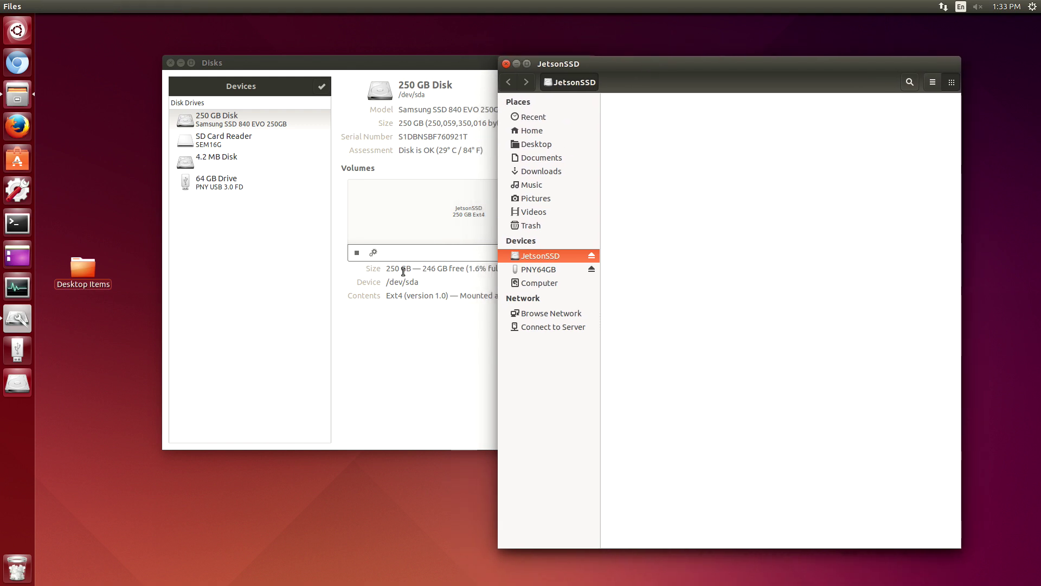
pyautogui.click(349, 357)
pyautogui.click(374, 254)
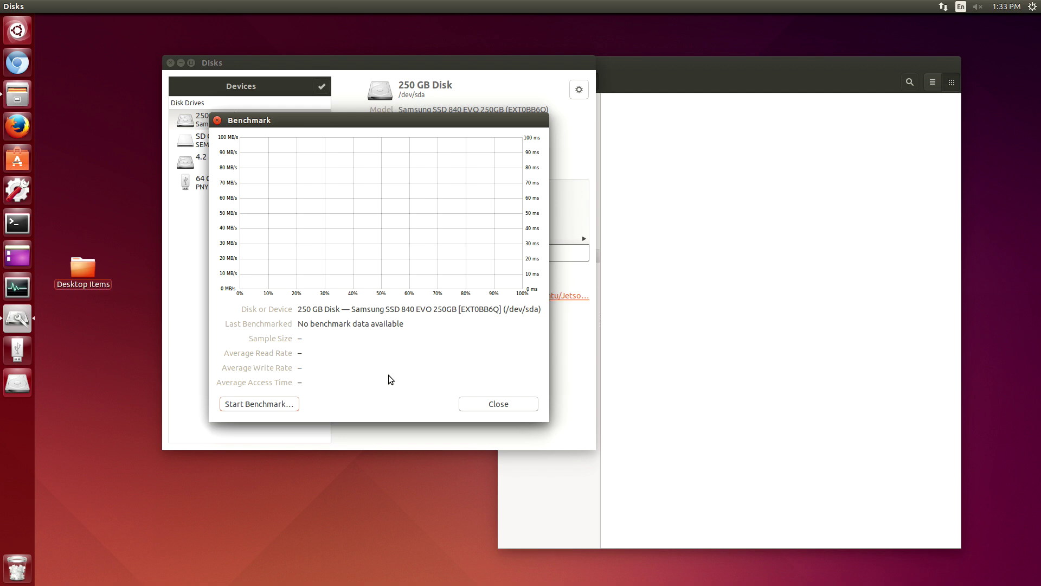
# Step: Run a first SSD benchmark with password authorisation, then dismiss its seeking error
pyautogui.click(259, 404)
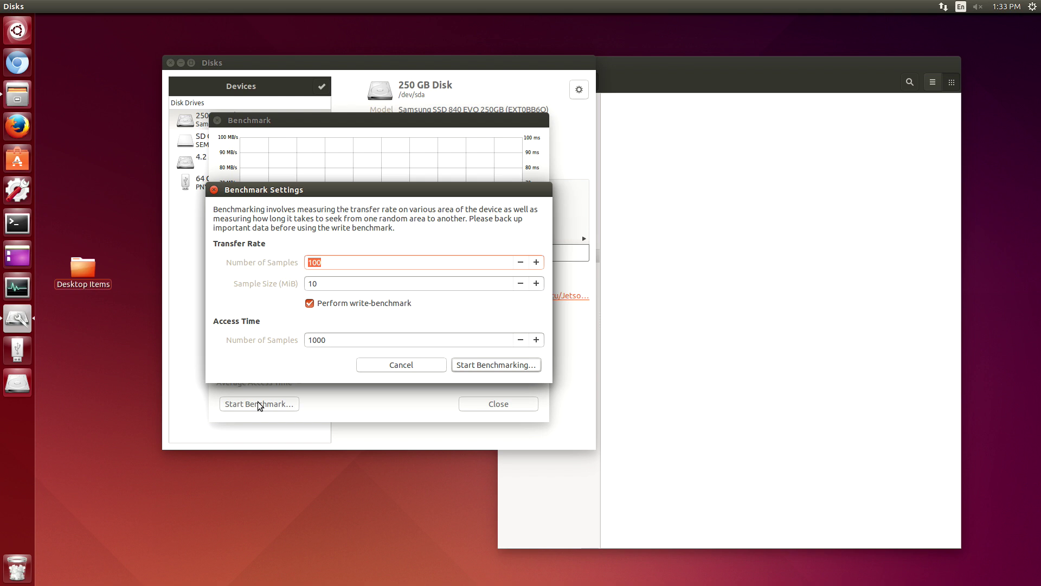
pyautogui.click(479, 366)
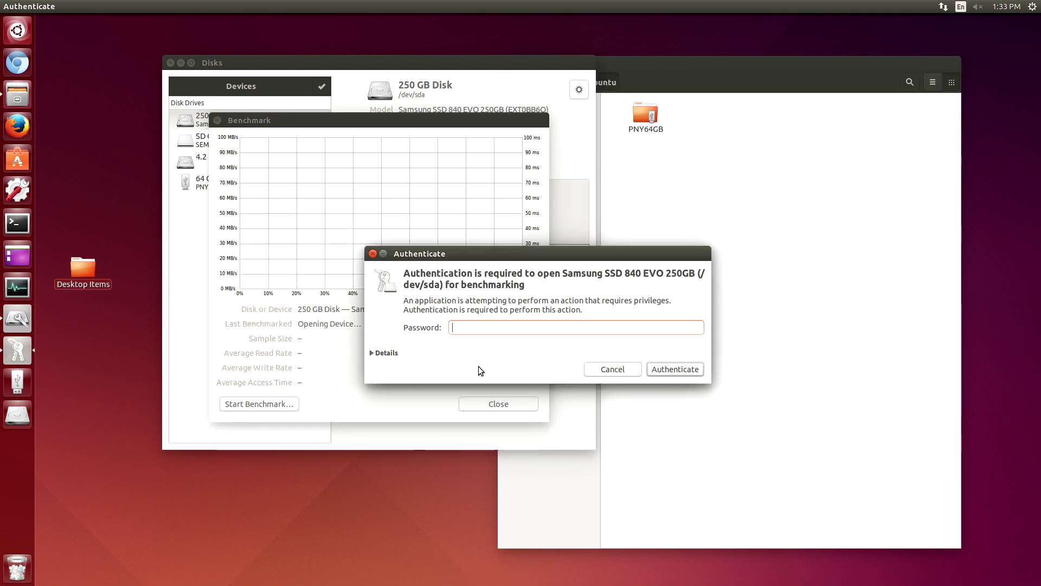
pyautogui.write('******')
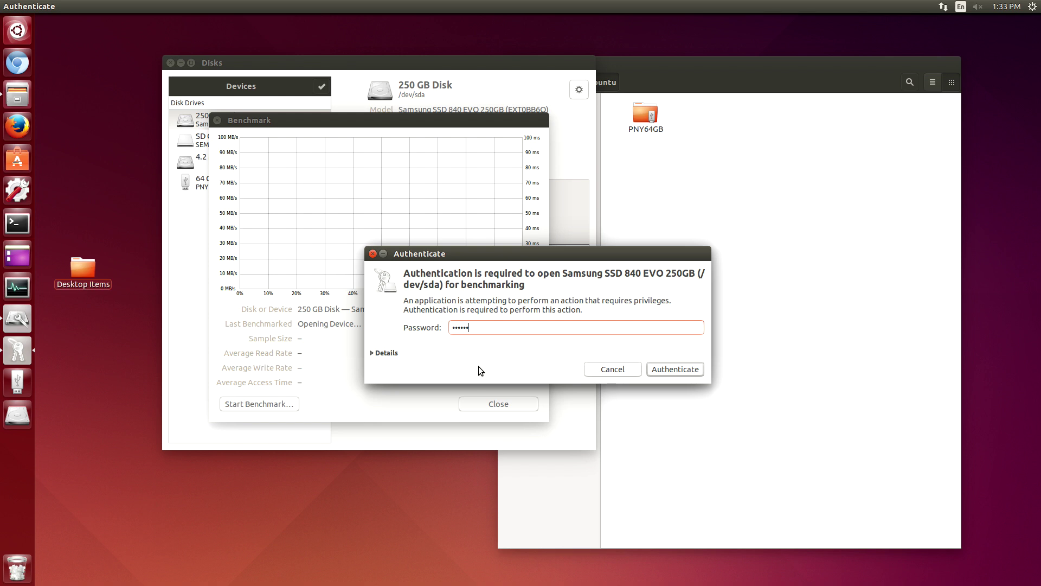
pyautogui.click(674, 369)
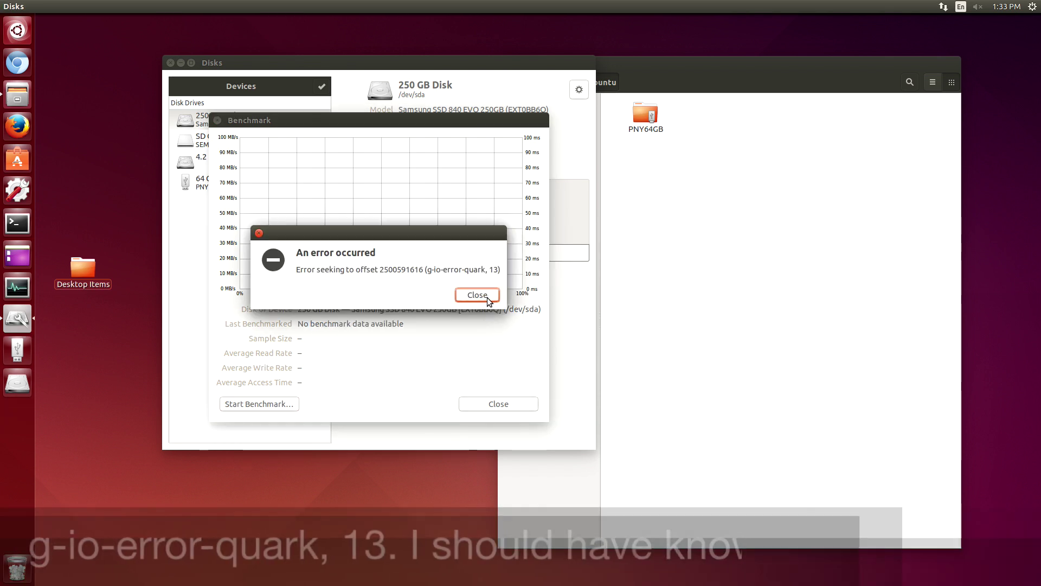
pyautogui.click(478, 294)
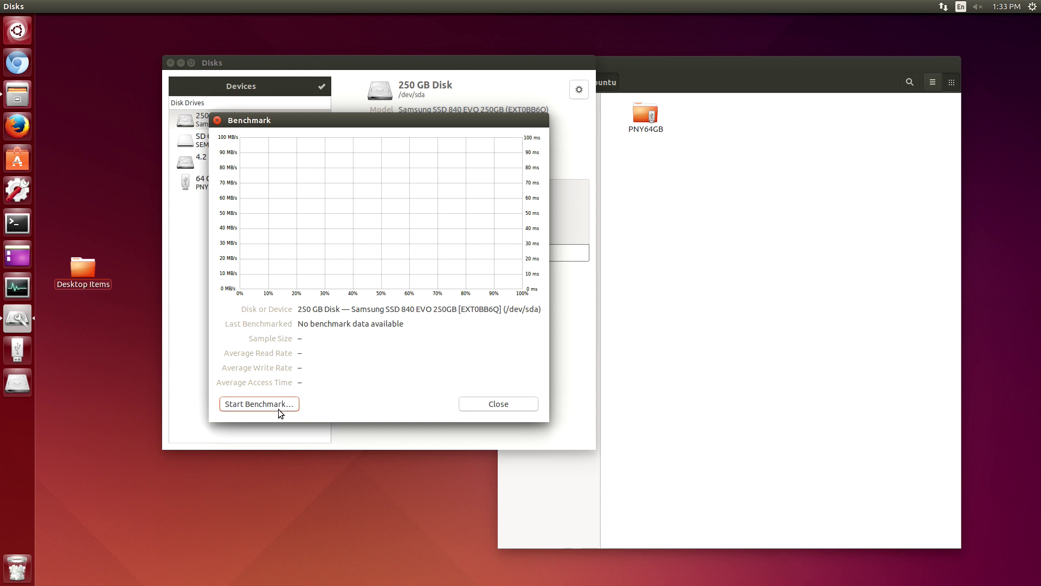
# Step: Retry the SSD benchmark and dismiss the repeated seeking error
pyautogui.click(278, 403)
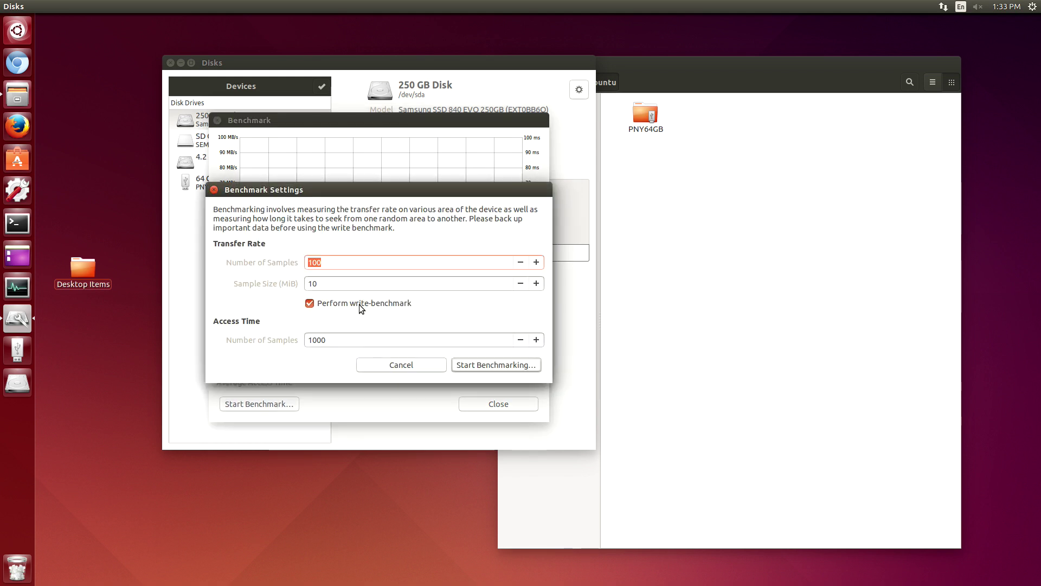
pyautogui.click(495, 365)
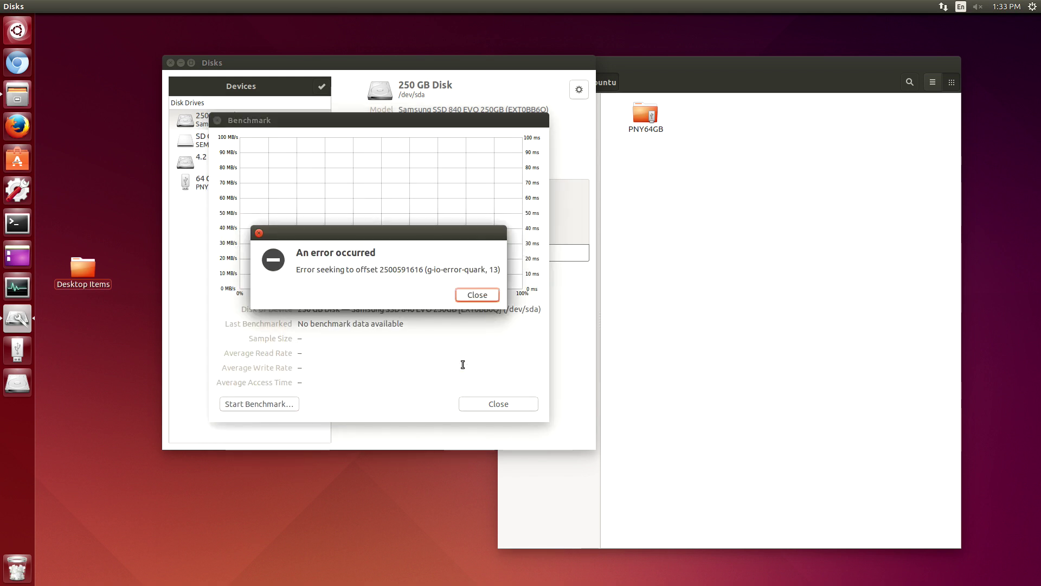
pyautogui.click(477, 295)
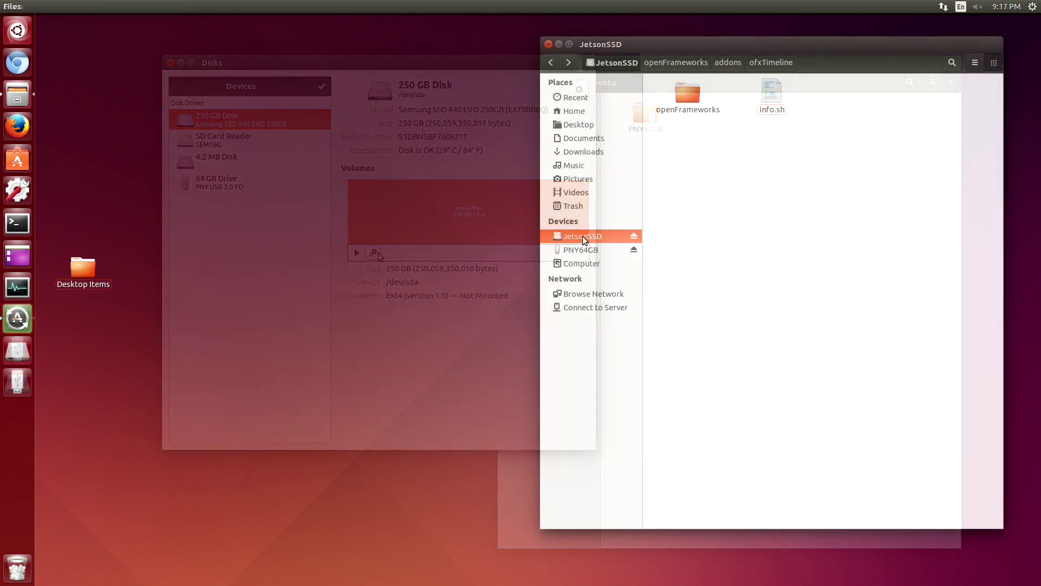
pyautogui.rightClick(582, 236)
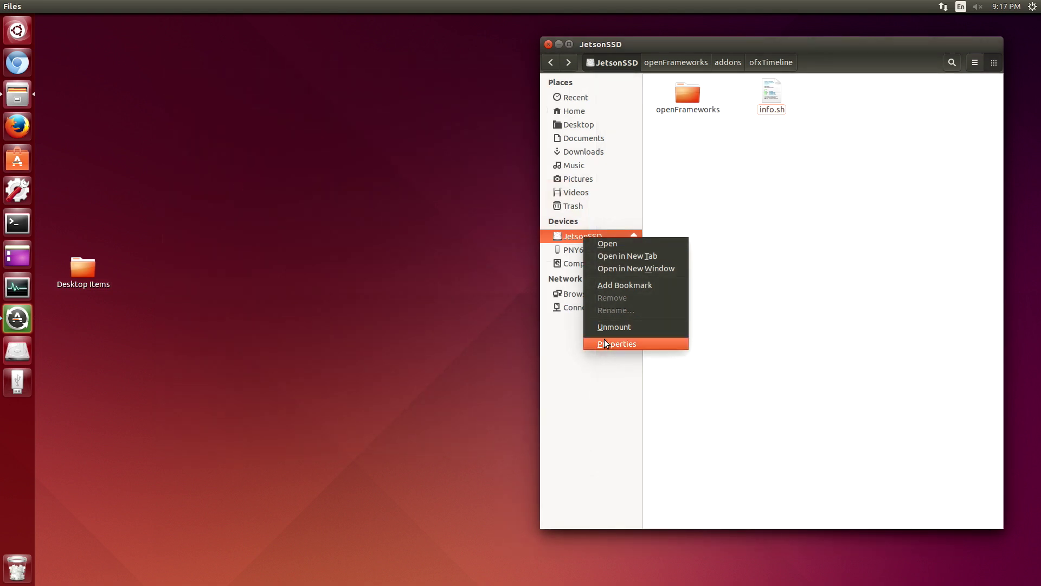
pyautogui.click(604, 343)
pyautogui.moveTo(477, 172); pyautogui.dragTo(746, 276)
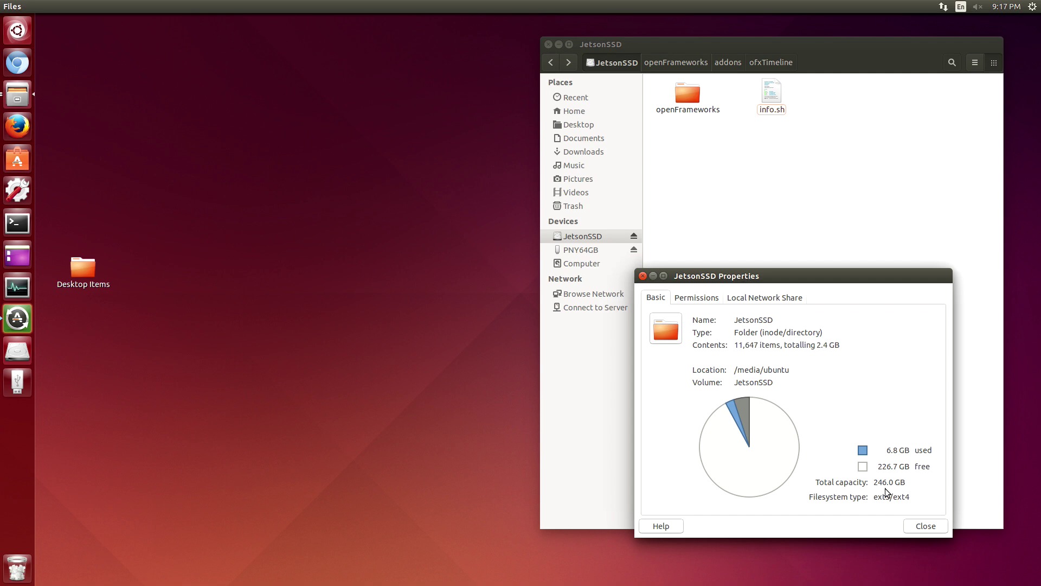
pyautogui.click(643, 276)
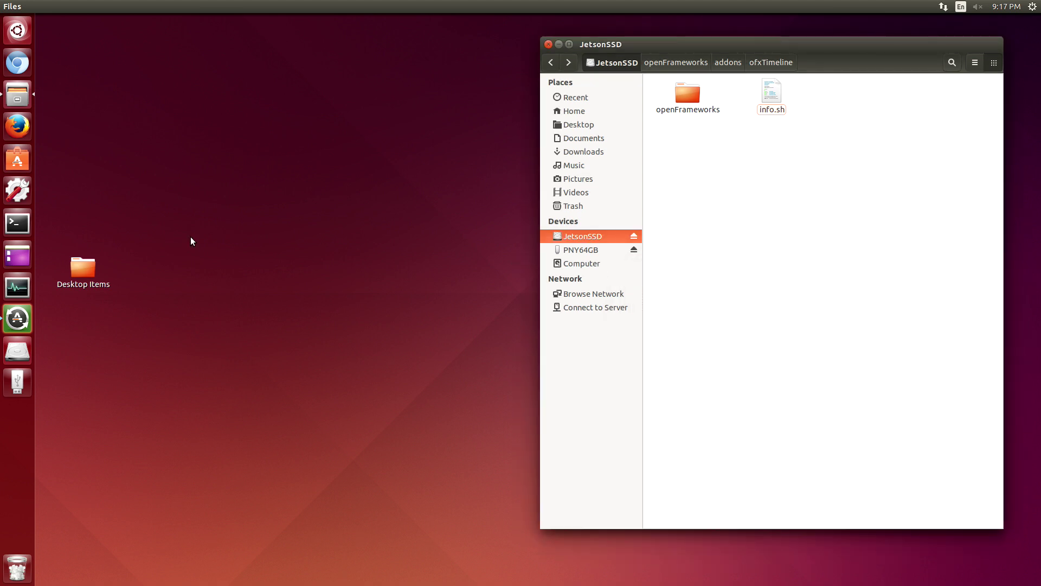
pyautogui.click(17, 222)
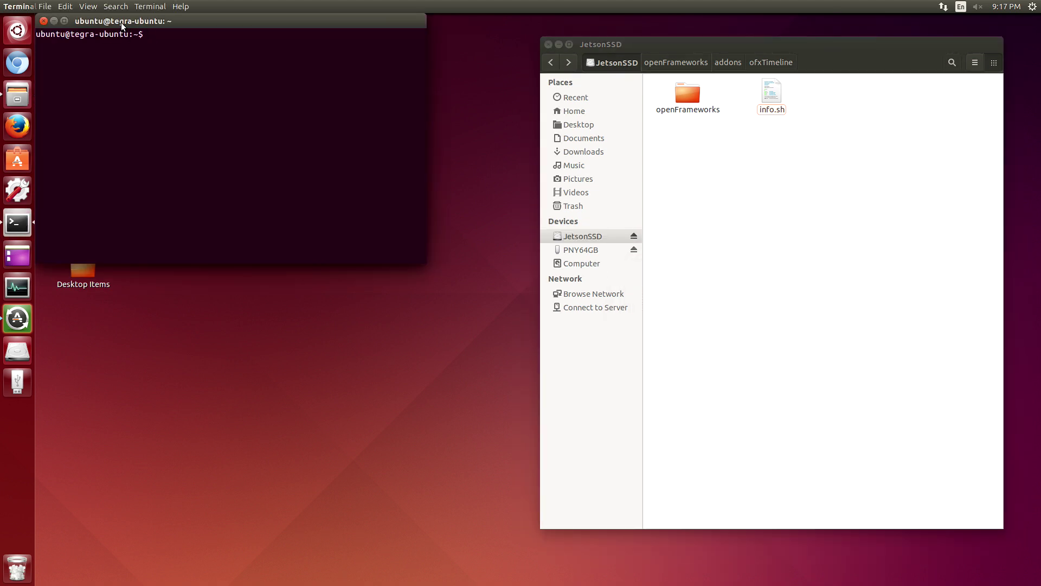
# Step: Snap Terminal left, cd to /media/ubuntu/JetsonSSD/, and run 'sh -v info.sh' with sudo password
pyautogui.press('ctrl+super+Left')
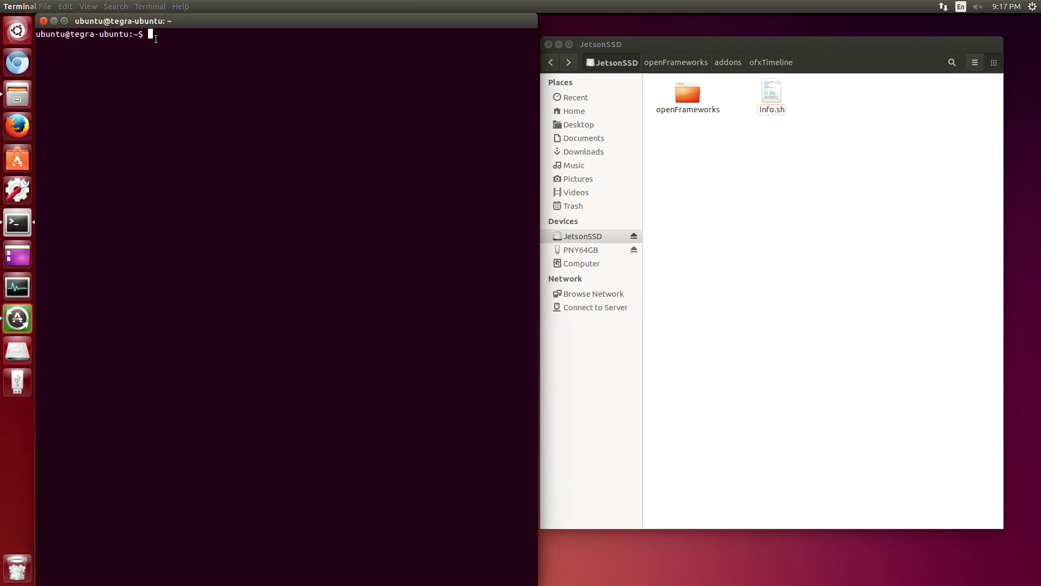
pyautogui.write('cd /media/')
pyautogui.write('ubuntu/JetsonSSD/')
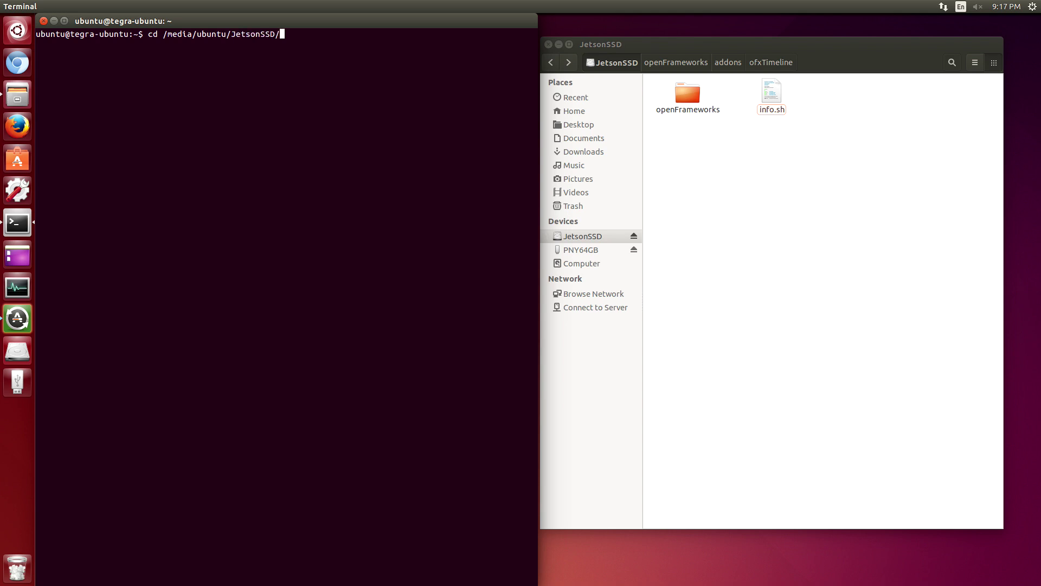
pyautogui.press('Return')
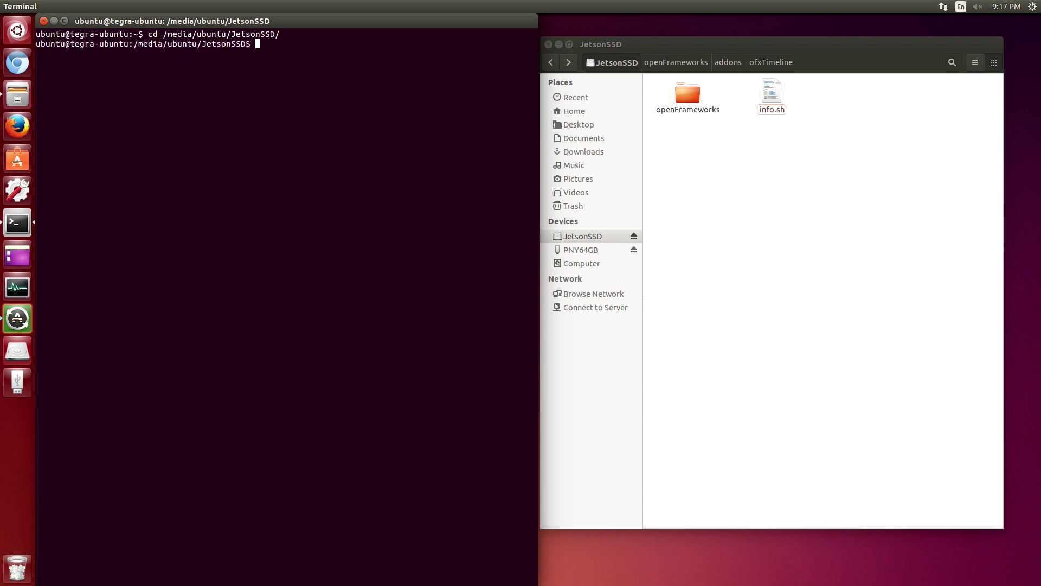
pyautogui.write('sh -v info.sh')
pyautogui.press('Return')
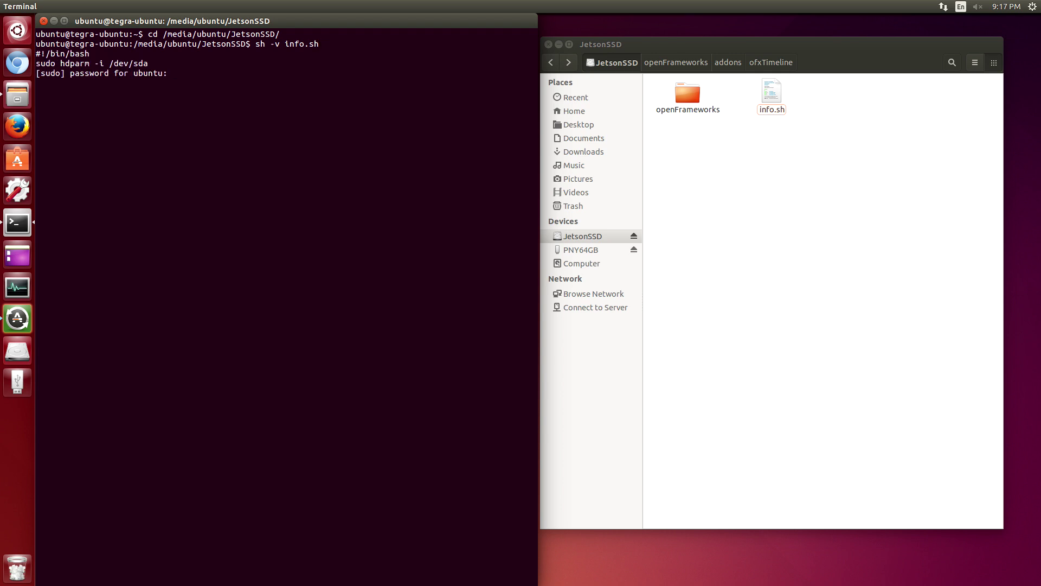
pyautogui.press('Return')
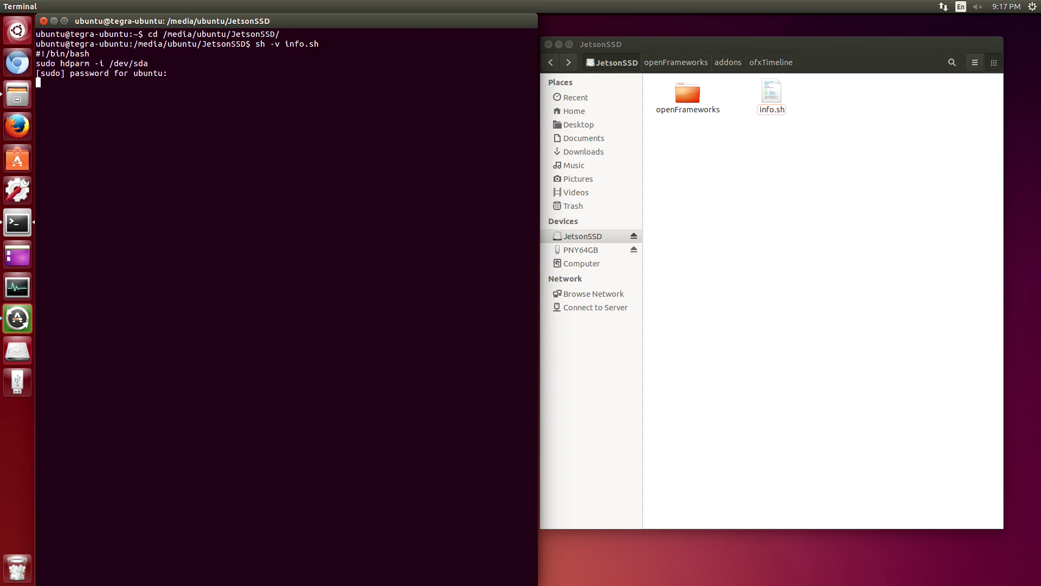